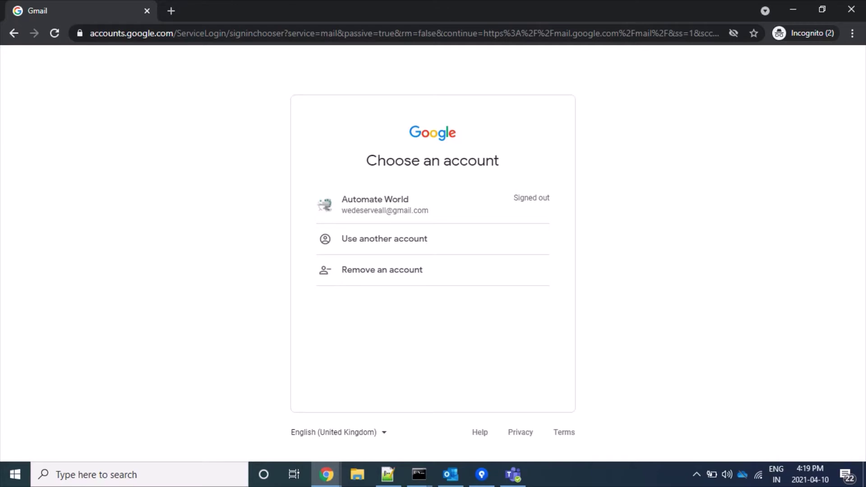
# Choose the saved account and sign in with its password to reach the Gmail inbox
pyautogui.click(391, 211)
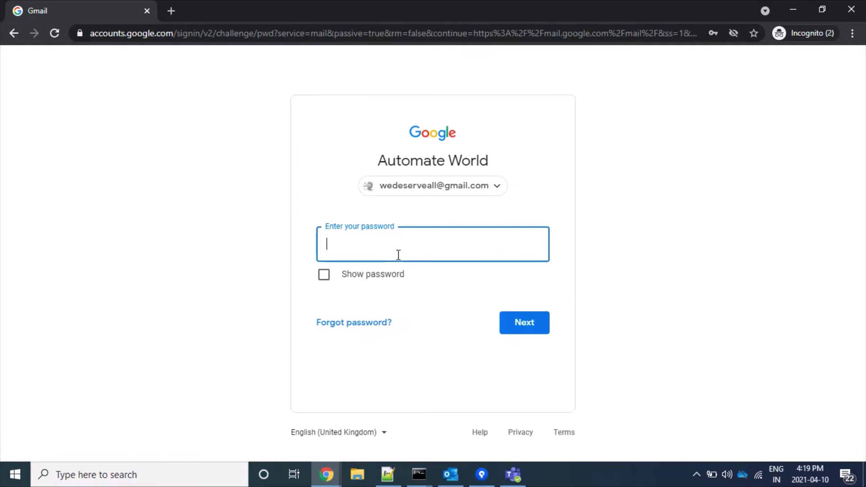
pyautogui.write('•••••••')
pyautogui.press('Return')
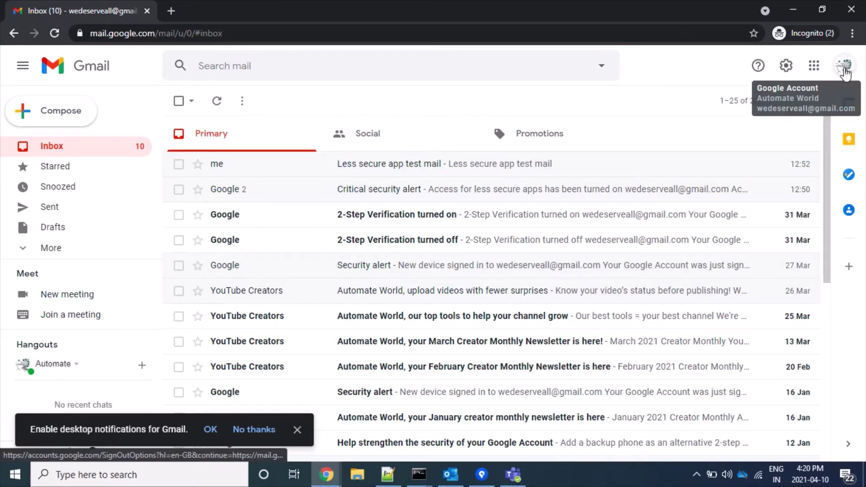
# Open the Gmail profile avatar menu to get to Manage your Google Account
pyautogui.click(844, 68)
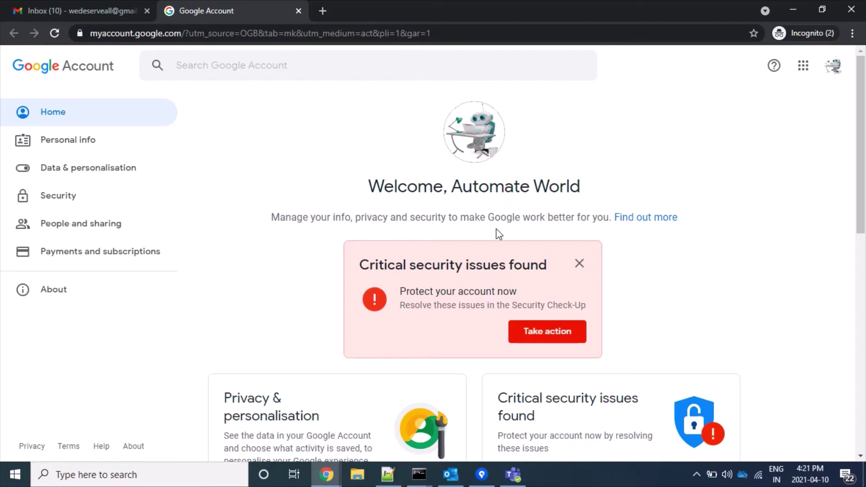
# Go to Security and open 2-Step Verification under Signing in to Google
pyautogui.click(51, 196)
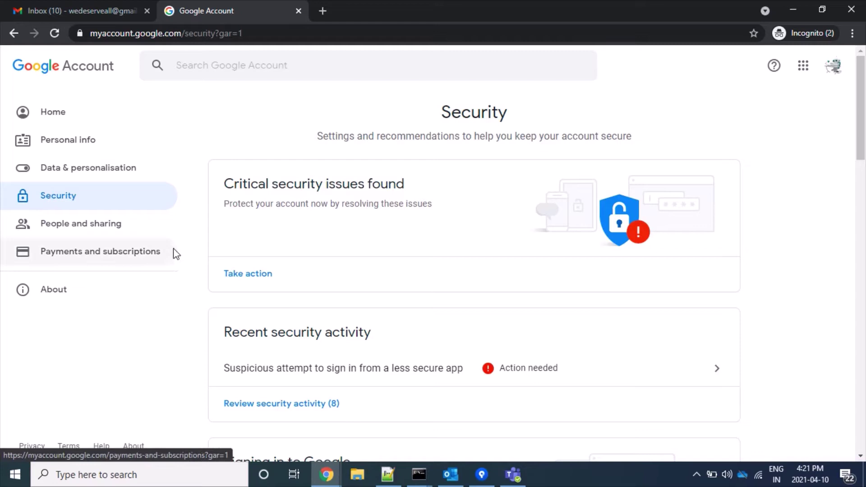
pyautogui.scroll(-2, 386, 344)
pyautogui.scroll(-6, 388, 343)
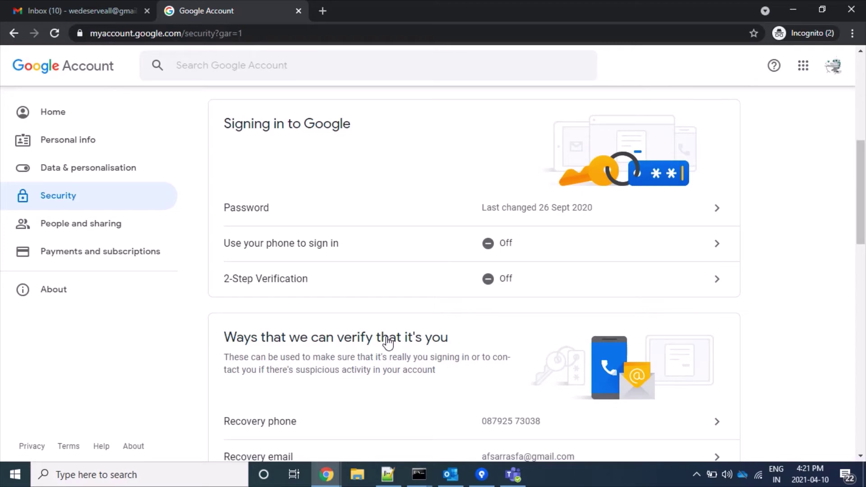
pyautogui.click(688, 280)
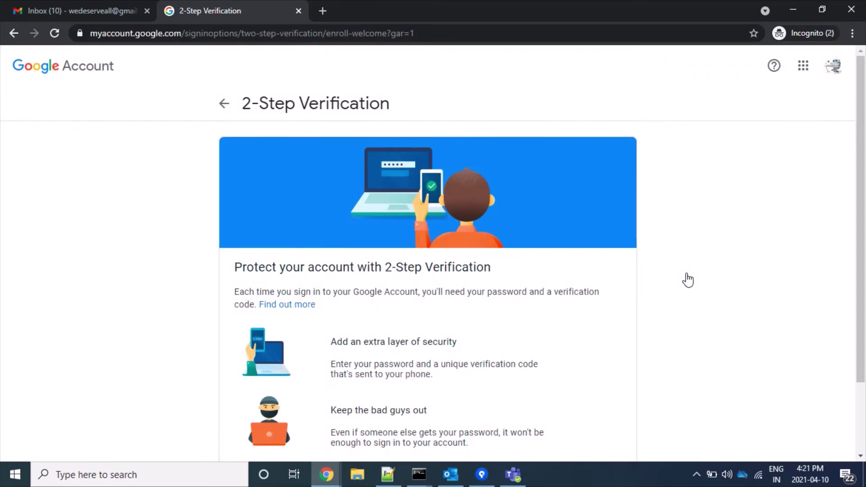
pyautogui.scroll(-2, 441, 298)
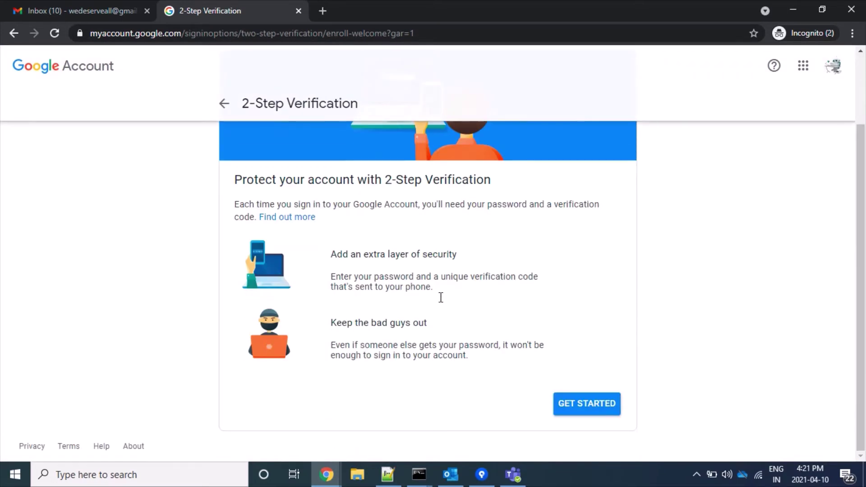
pyautogui.scroll(2, 441, 298)
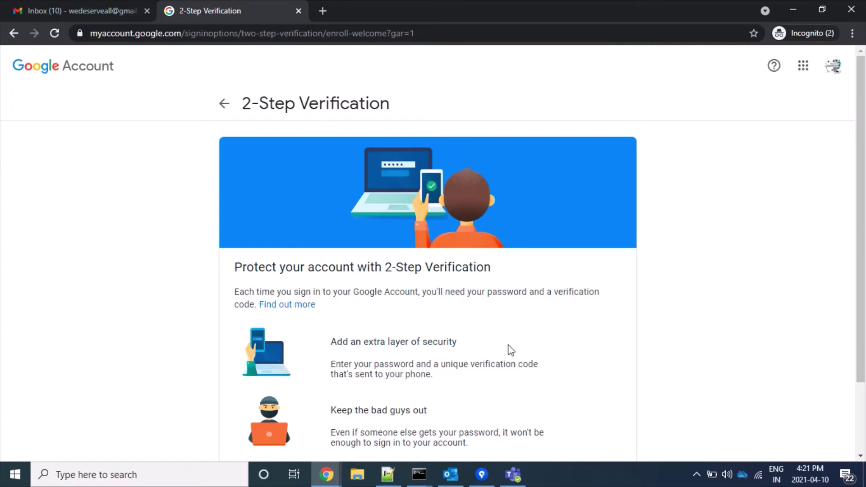
pyautogui.scroll(-2, 512, 351)
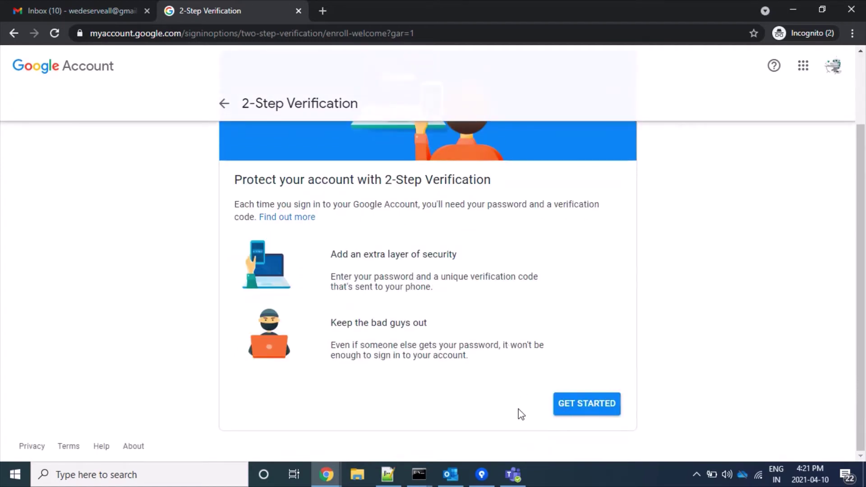
# Start 2-Step Verification setup and re-enter the account password to verify identity
pyautogui.click(590, 414)
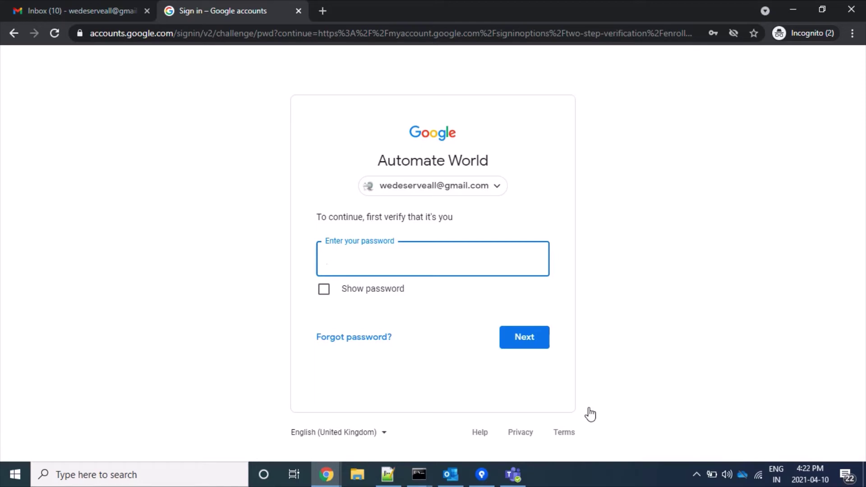
pyautogui.write('•••••••••••')
pyautogui.press('Return')
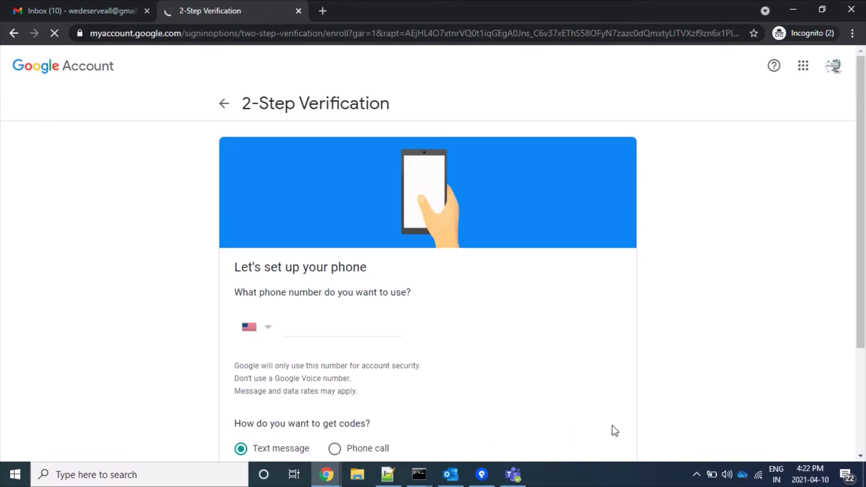
# Have a verification code sent by text message to the entered phone number
pyautogui.scroll(-3, 489, 356)
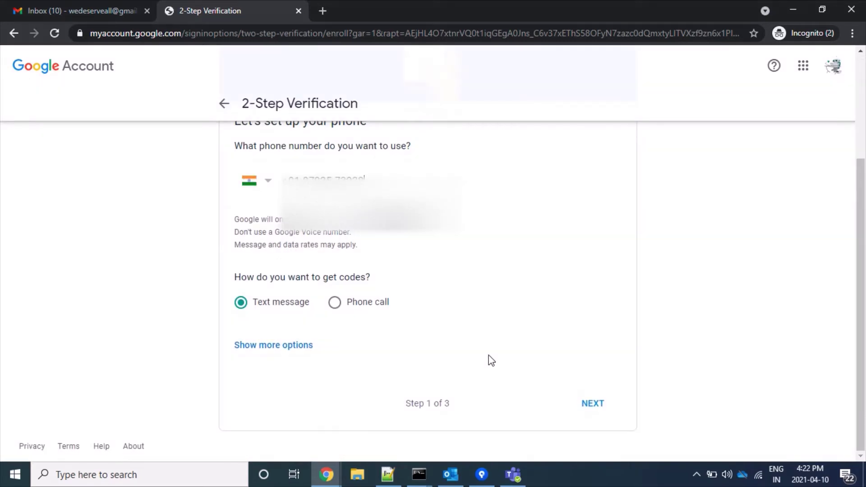
pyautogui.scroll(1, 528, 248)
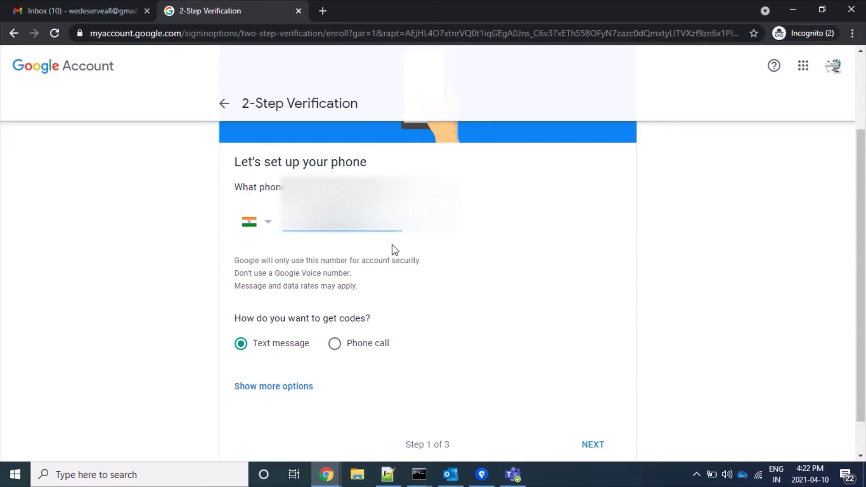
pyautogui.click(593, 446)
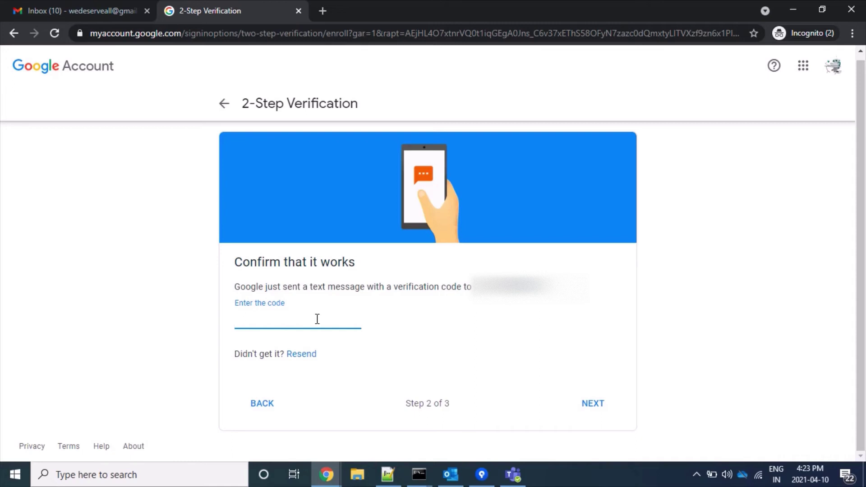
# Enter the texted verification code to confirm the phone works
pyautogui.click(598, 411)
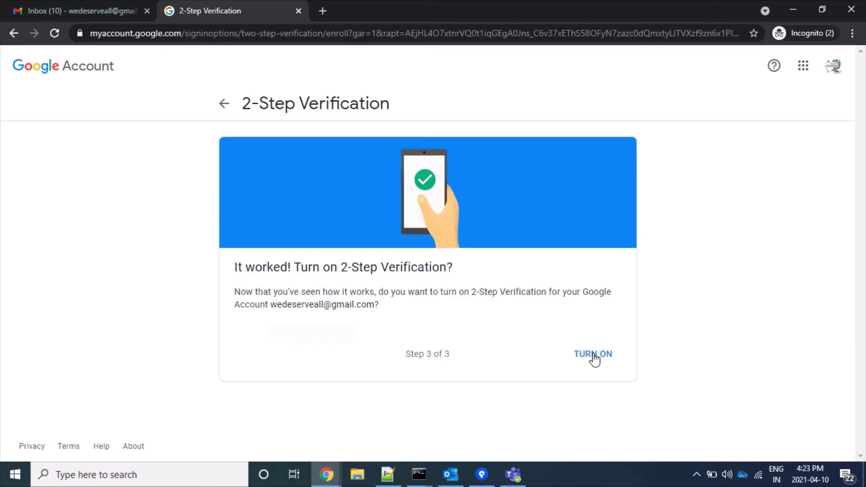
# Turn on 2-Step Verification with text-message codes, then sign out from the avatar menu
pyautogui.click(594, 356)
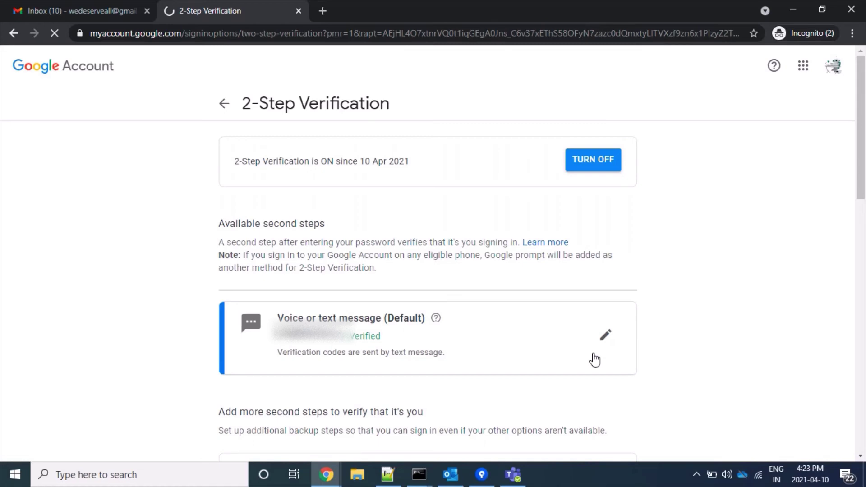
pyautogui.scroll(-1, 595, 360)
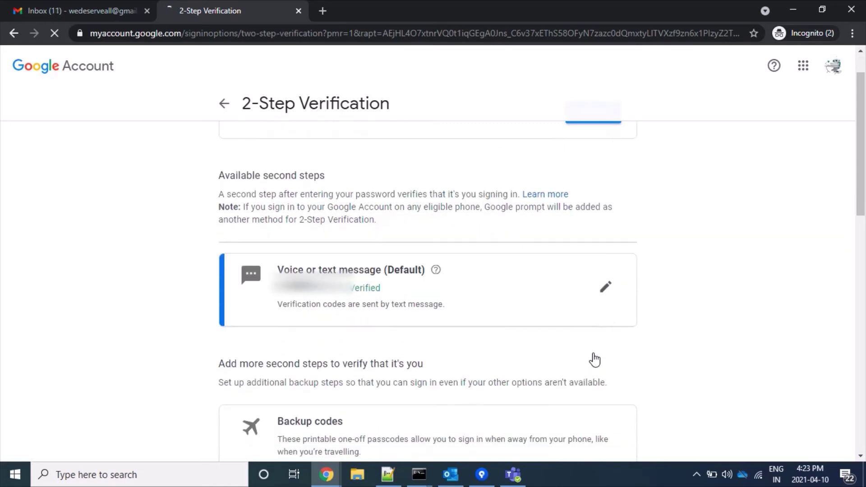
pyautogui.scroll(-3, 595, 359)
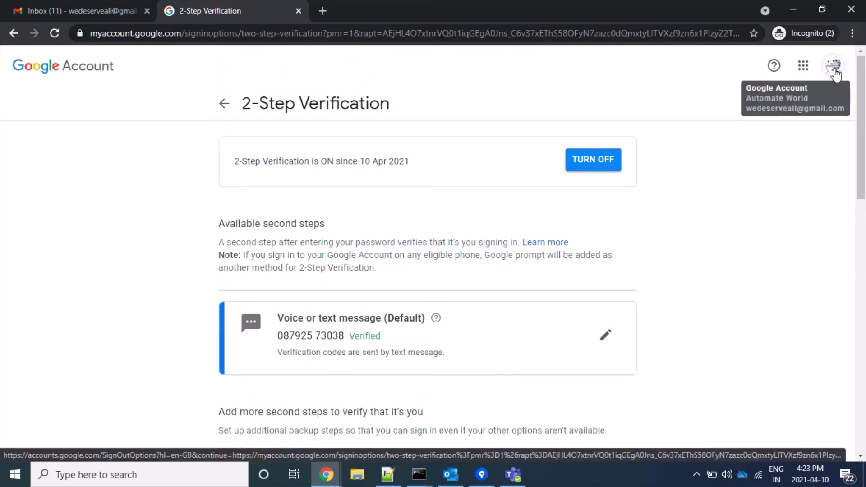
pyautogui.click(835, 68)
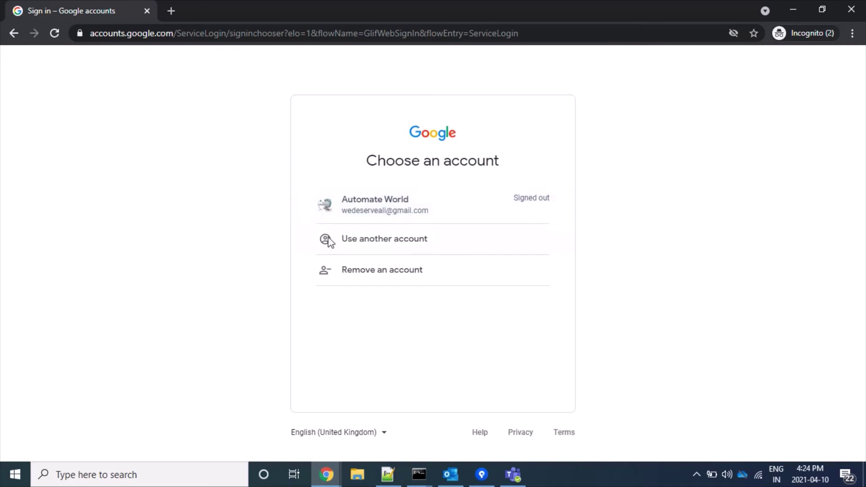
# Sign back in with the account password plus the texted 6-digit verification code
pyautogui.click(376, 212)
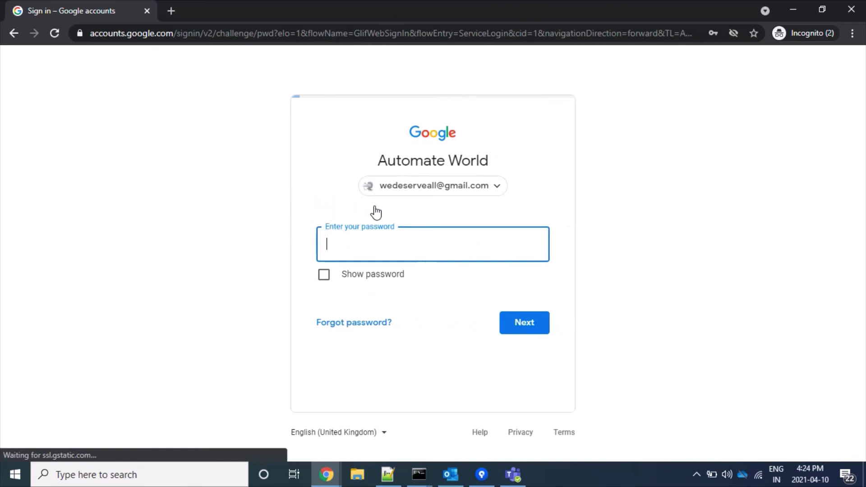
pyautogui.write('******')
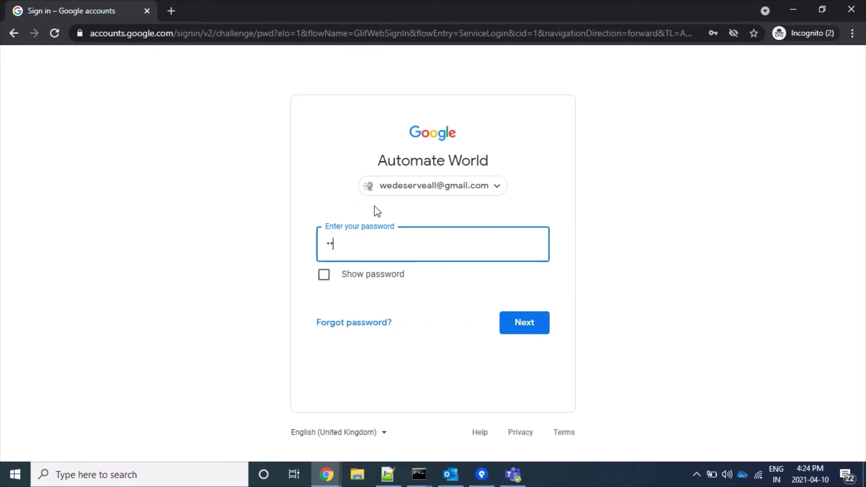
pyautogui.write('*****')
pyautogui.press('Return')
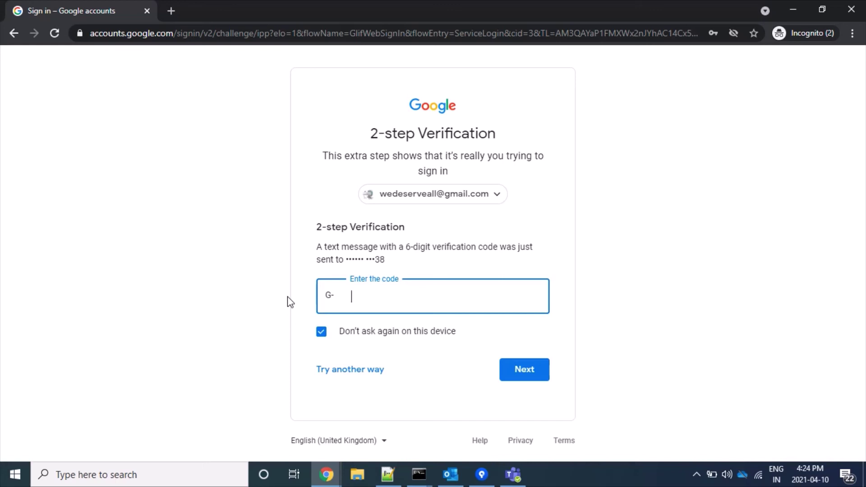
pyautogui.click(529, 376)
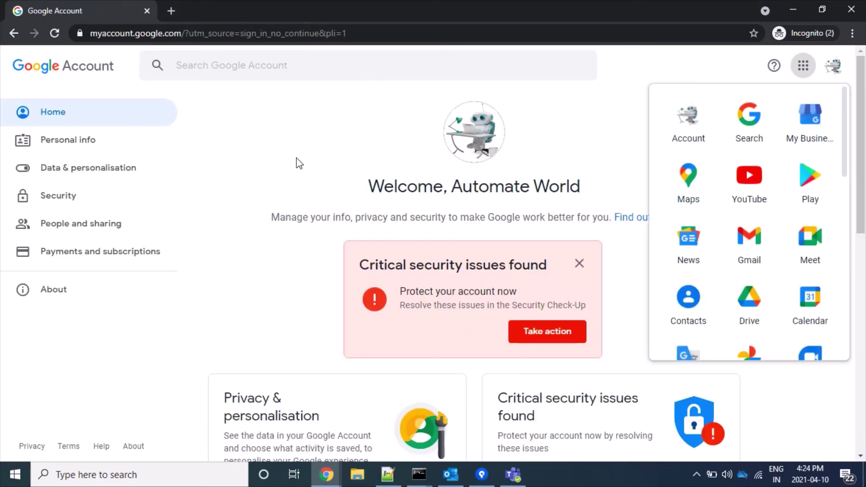
# Close the apps panel and check Security lists 2-Step Verification as On
pyautogui.click(264, 141)
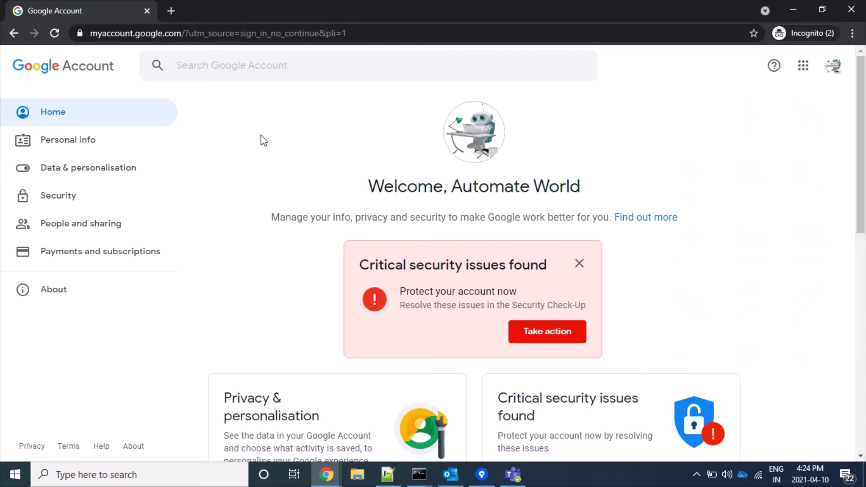
pyautogui.click(45, 195)
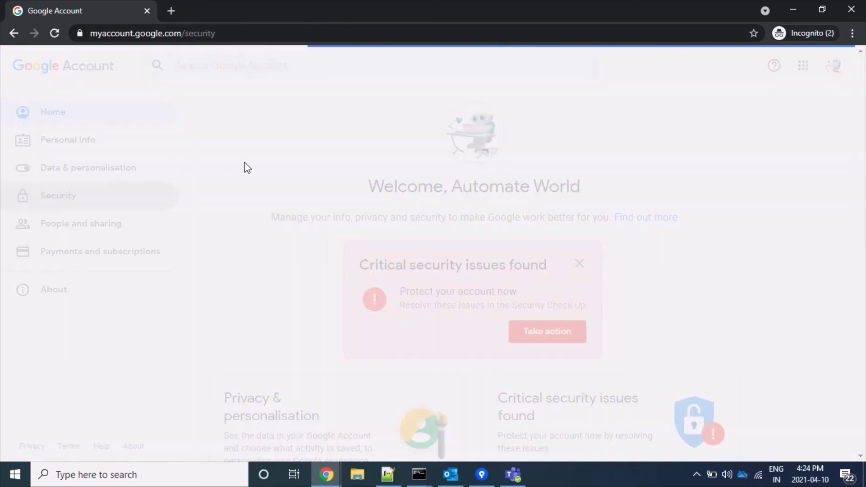
pyautogui.scroll(-3, 461, 284)
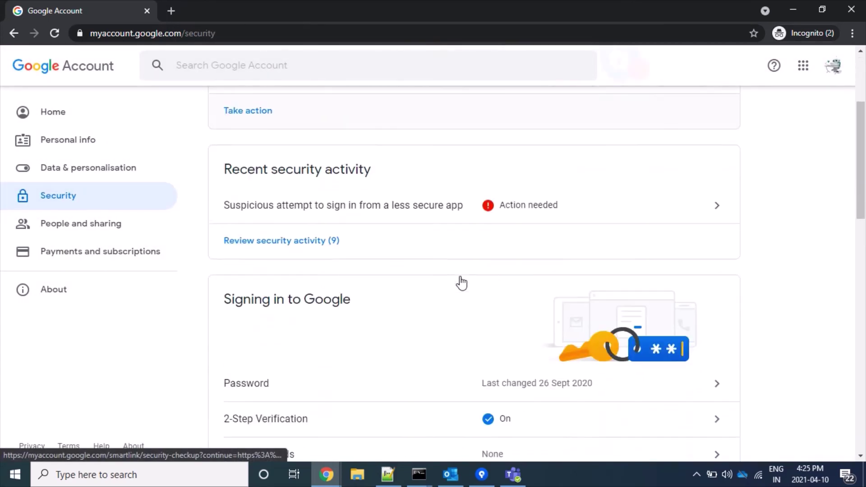
pyautogui.scroll(-4, 462, 284)
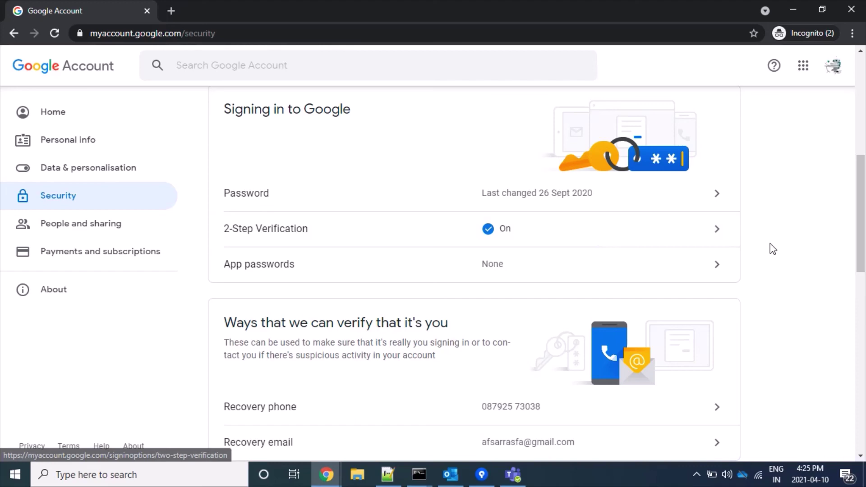
pyautogui.scroll(8, 773, 249)
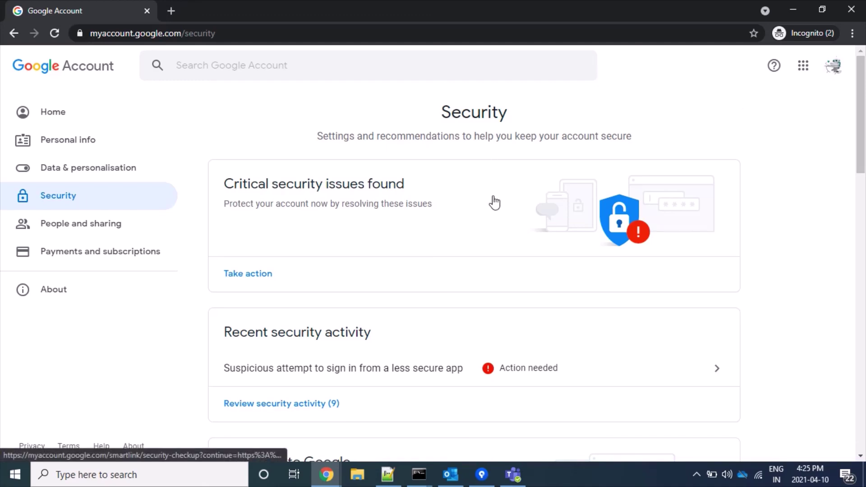
pyautogui.click(834, 73)
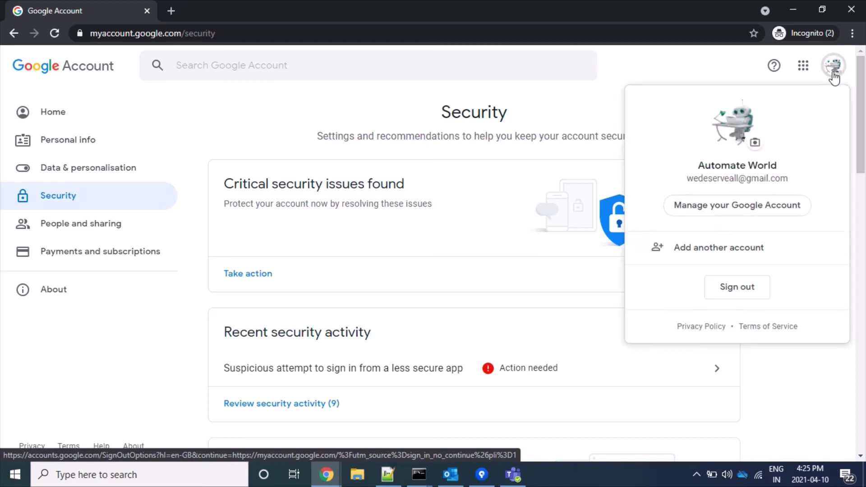